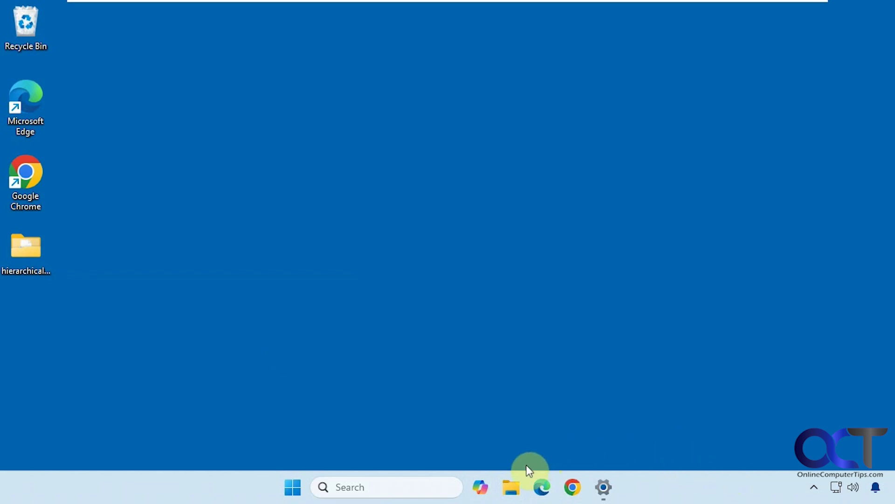
# Pin Client Files in File Explorer's taskbar jump list.
pyautogui.rightClick(512, 488)
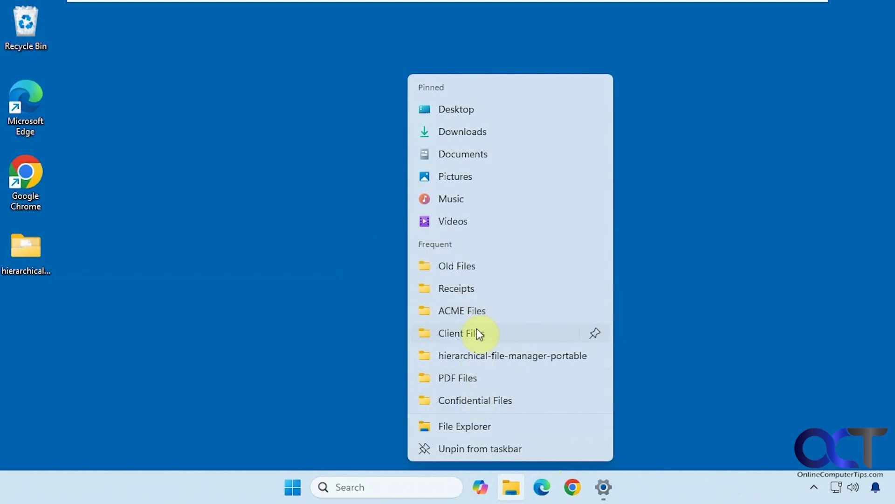
pyautogui.click(594, 334)
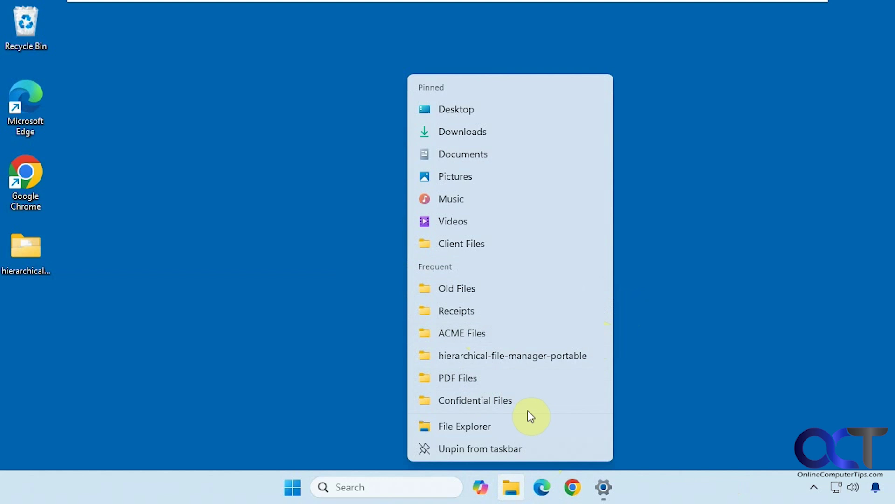
pyautogui.click(490, 376)
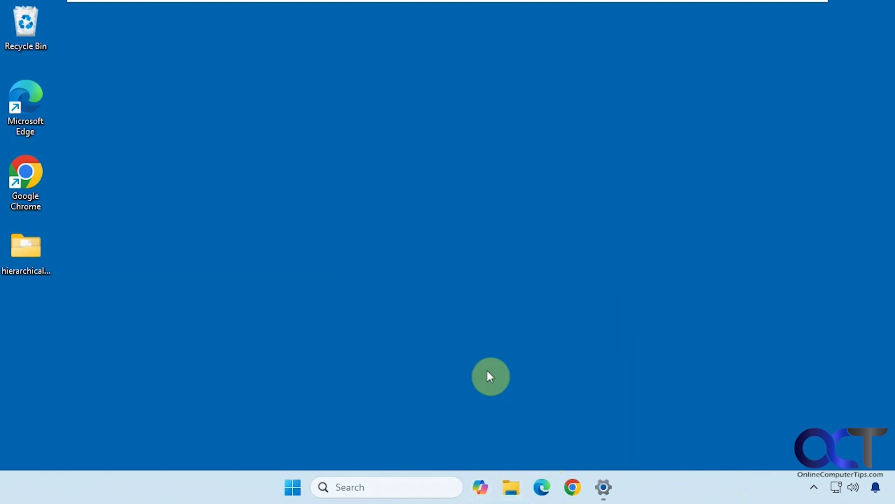
# Unpin Client Files so it returns to the frequent folders list.
pyautogui.rightClick(511, 492)
pyautogui.moveTo(491, 311)
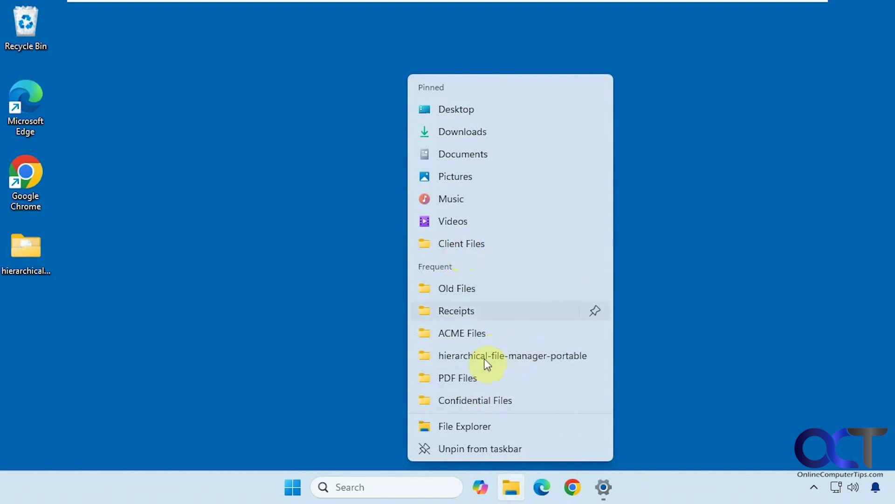
pyautogui.click(594, 243)
pyautogui.click(677, 272)
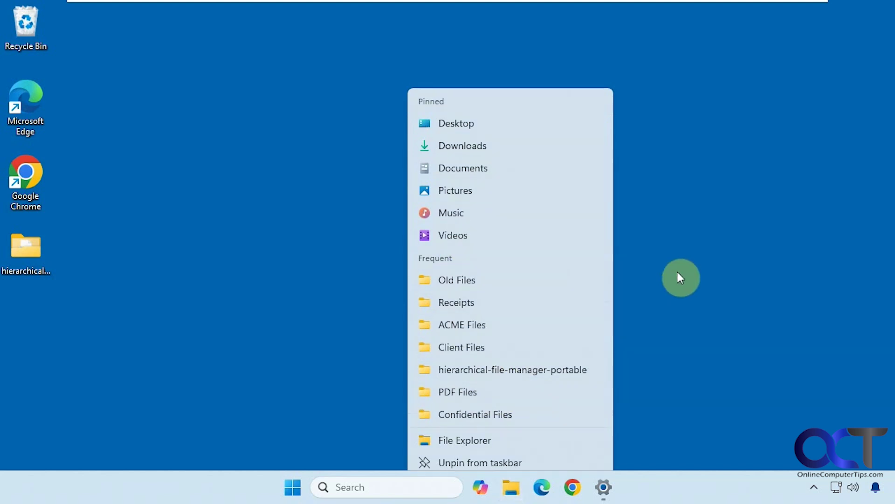
# Launch Drag and Drop.txt from Notepad's Start menu jump list, then close Notepad.
pyautogui.click(293, 487)
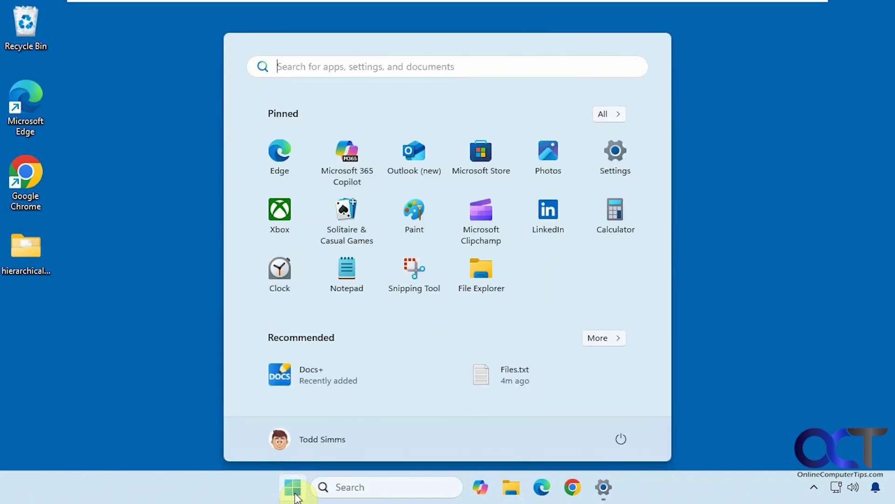
pyautogui.rightClick(354, 274)
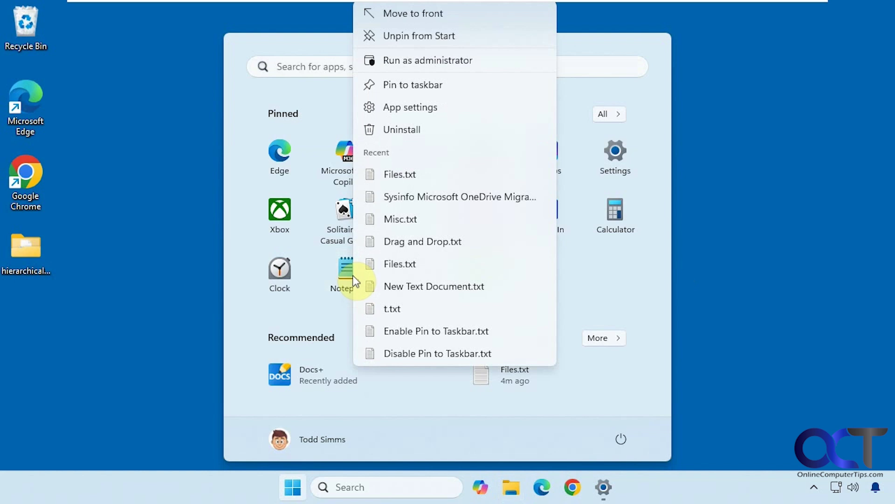
pyautogui.click(422, 242)
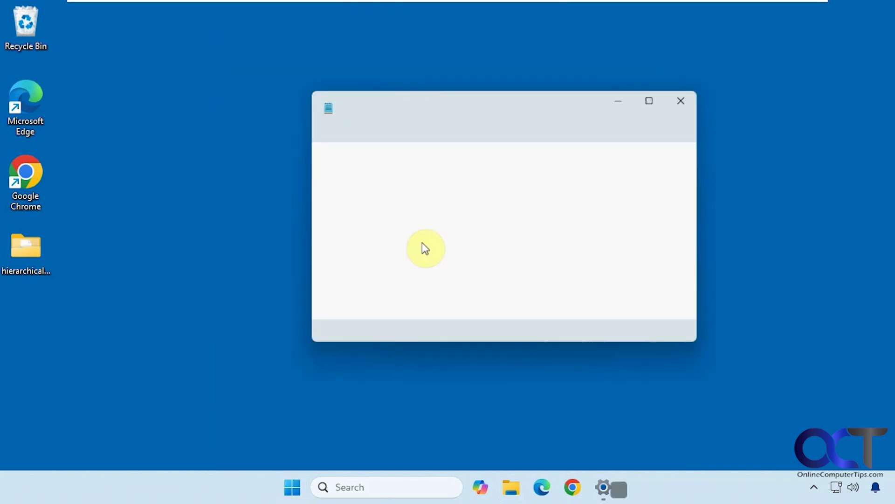
pyautogui.click(685, 99)
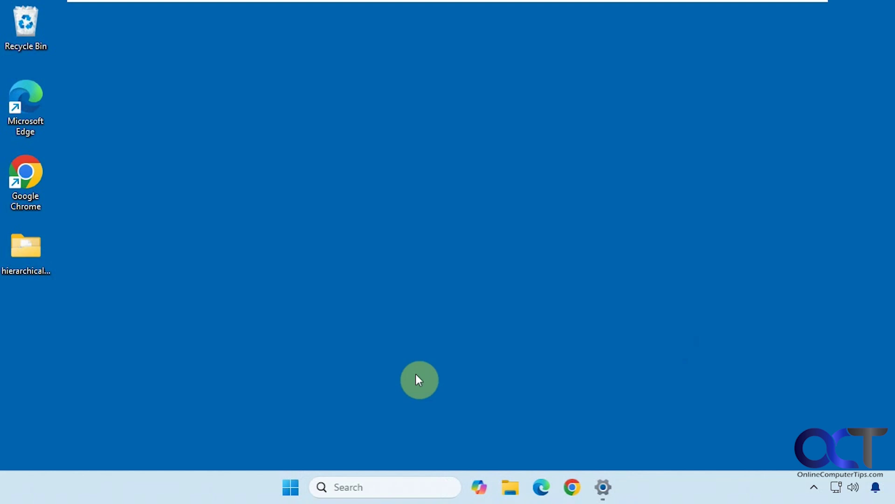
# View and close the Properties of Files.txt from Notepad's recent files list.
pyautogui.click(293, 486)
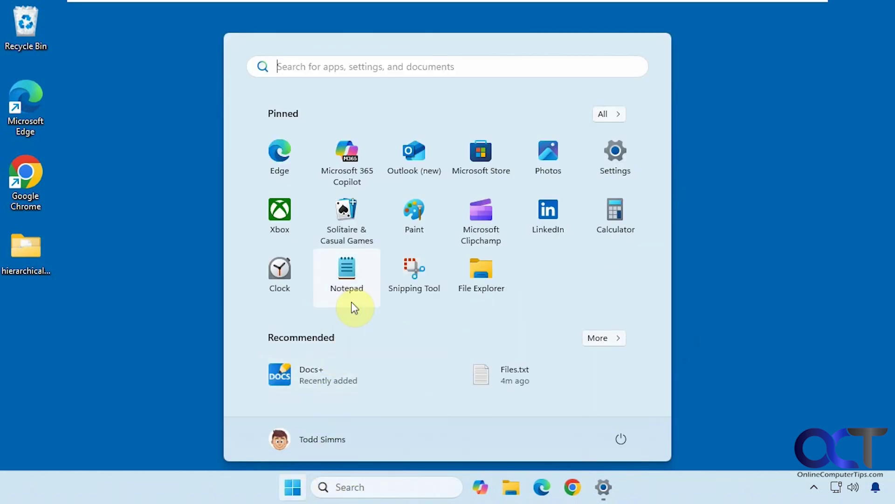
pyautogui.rightClick(354, 293)
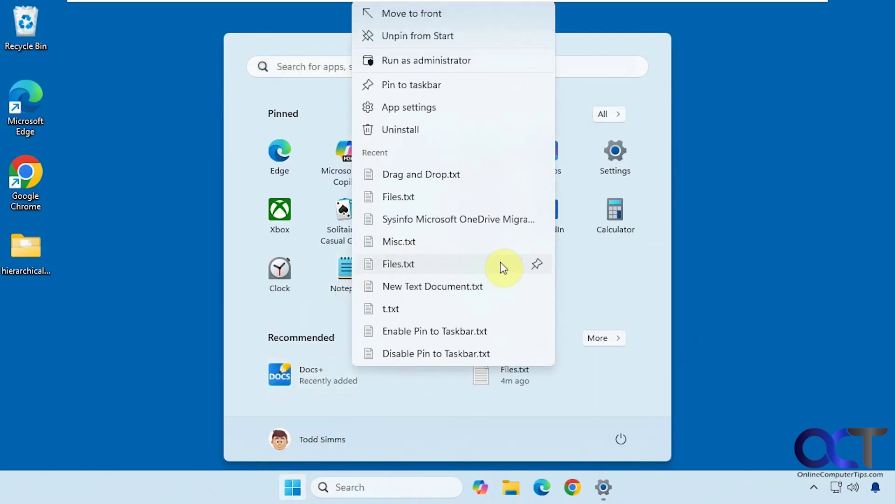
pyautogui.rightClick(405, 269)
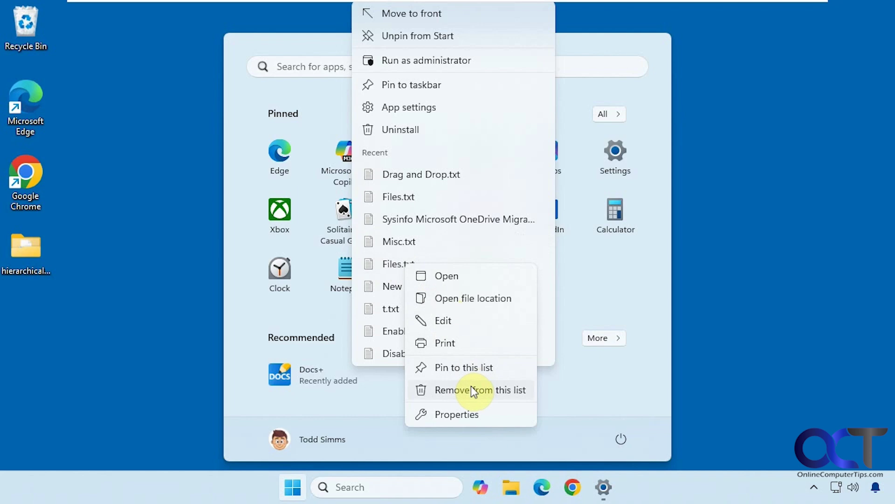
pyautogui.click(470, 414)
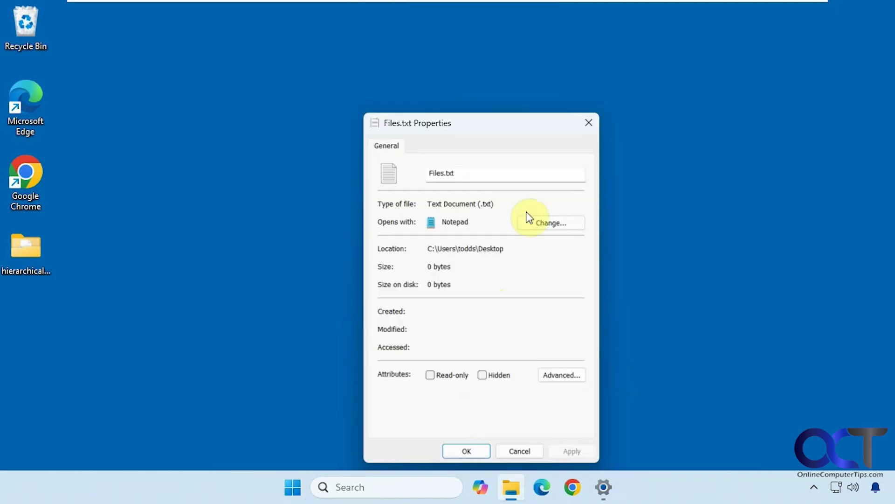
pyautogui.click(588, 124)
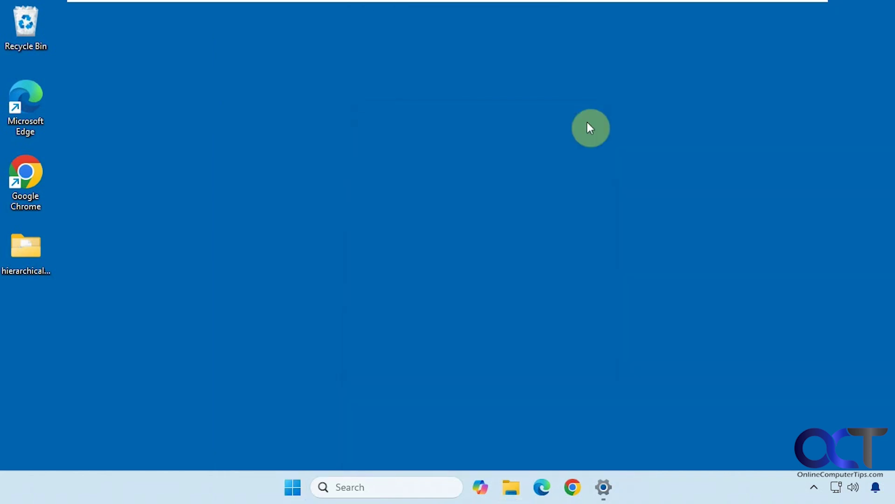
# Launch Common Networking Commands from the Docs+ jump list in All apps, then close Docs+.
pyautogui.click(294, 486)
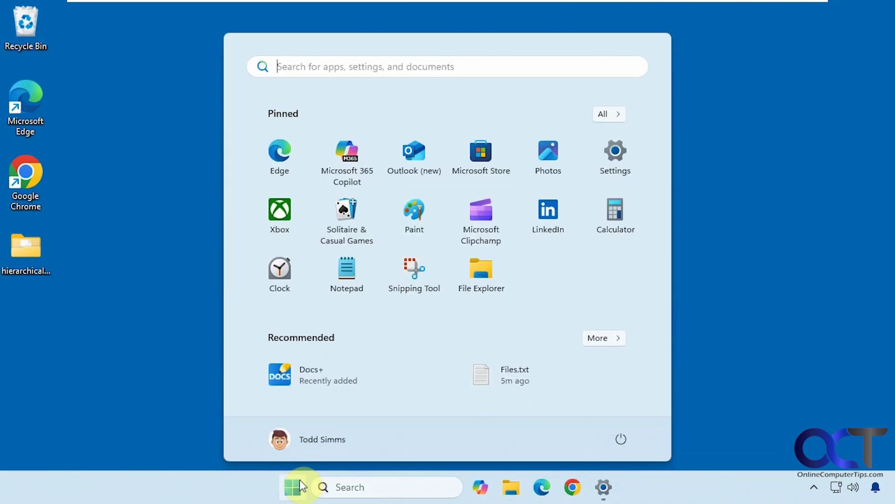
pyautogui.click(607, 117)
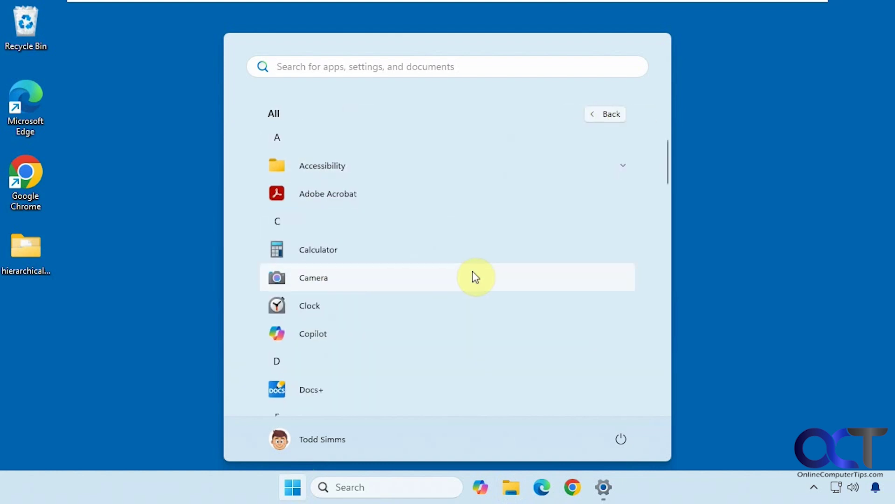
pyautogui.scroll(-2, 472, 277)
pyautogui.scroll(-2, 448, 280)
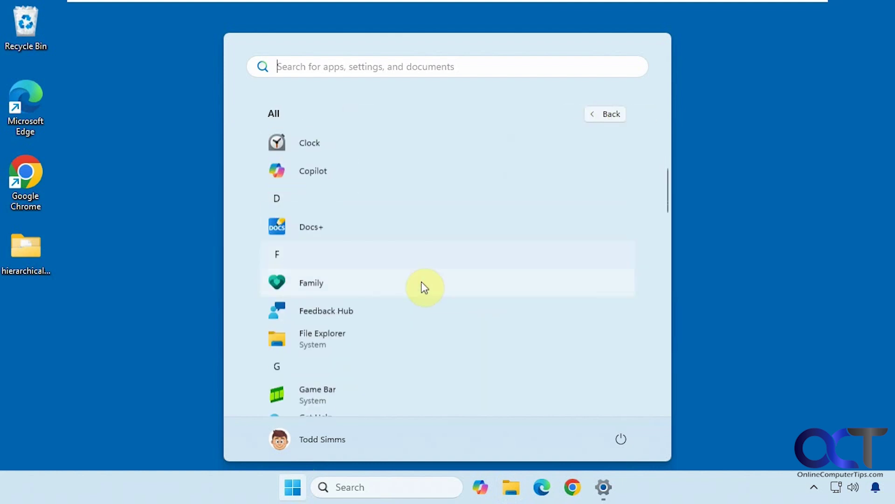
pyautogui.rightClick(310, 230)
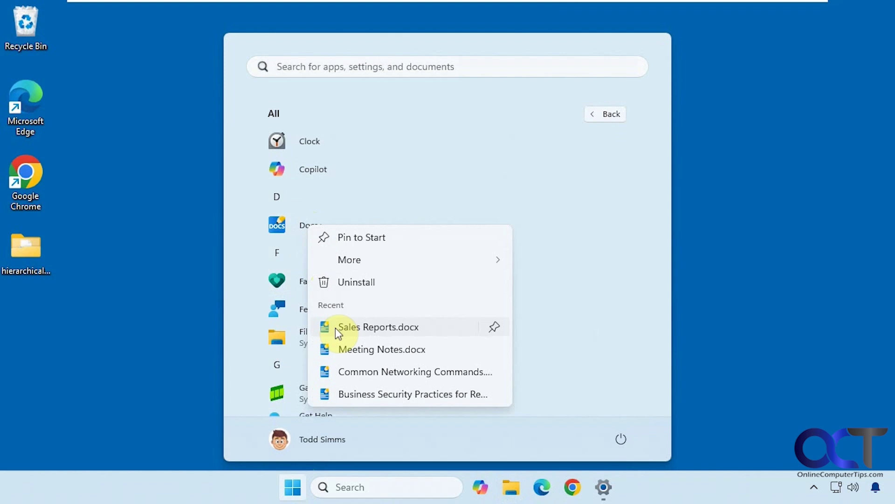
pyautogui.click(368, 373)
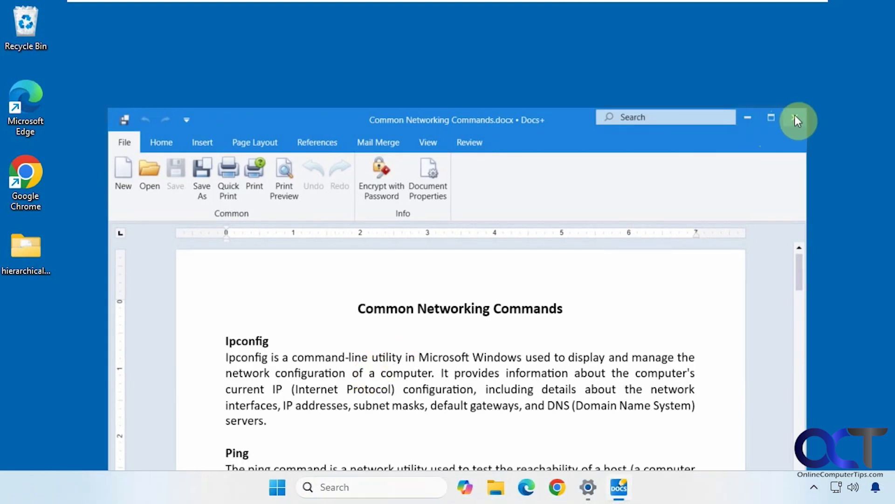
pyautogui.click(796, 120)
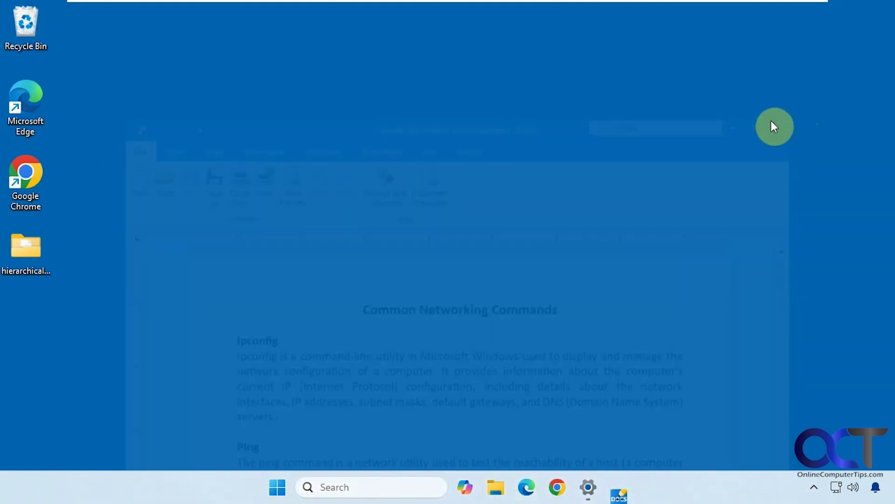
pyautogui.click(293, 487)
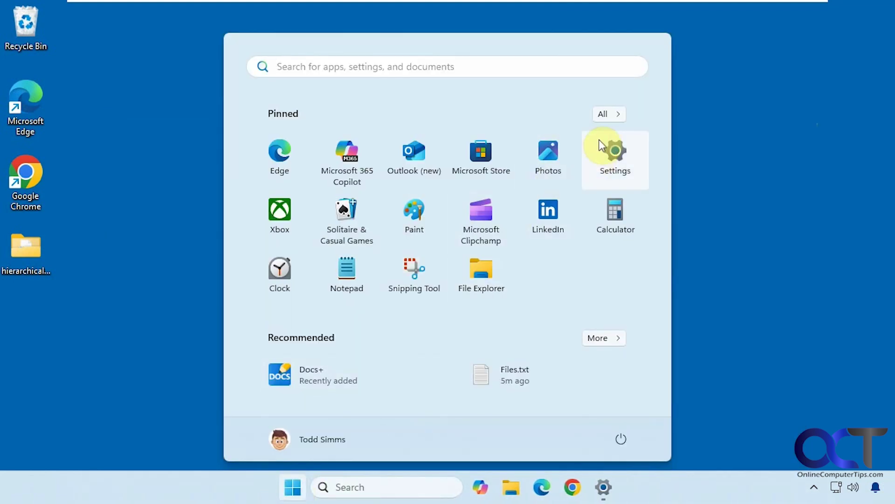
# Pin Common Networking Commands in the Docs+ jump list under All apps.
pyautogui.click(608, 114)
pyautogui.scroll(-1, 406, 276)
pyautogui.rightClick(327, 355)
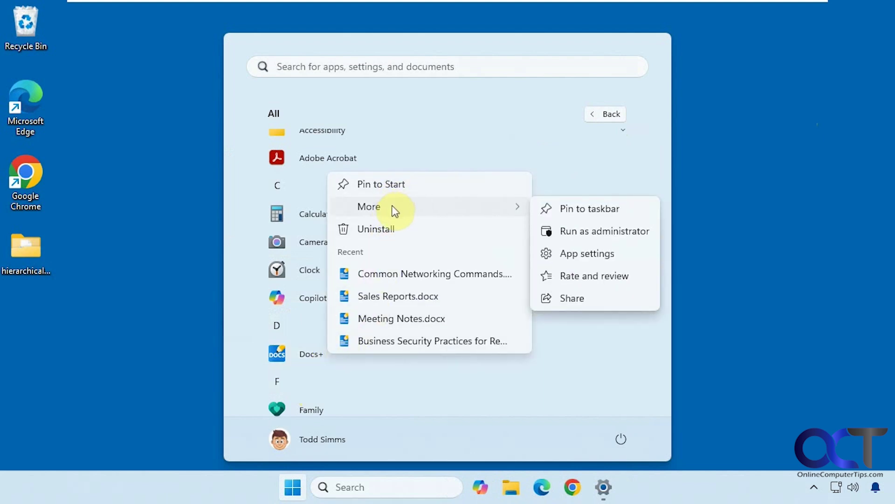
pyautogui.moveTo(420, 274)
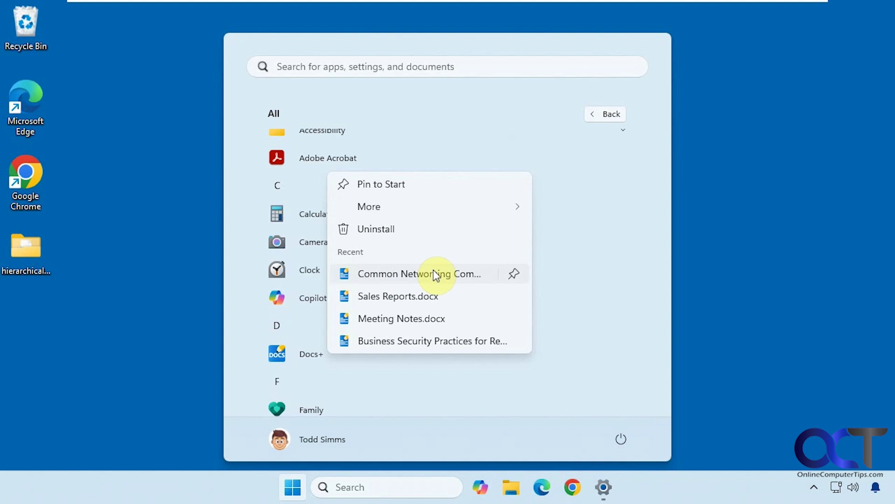
pyautogui.click(516, 278)
pyautogui.click(710, 394)
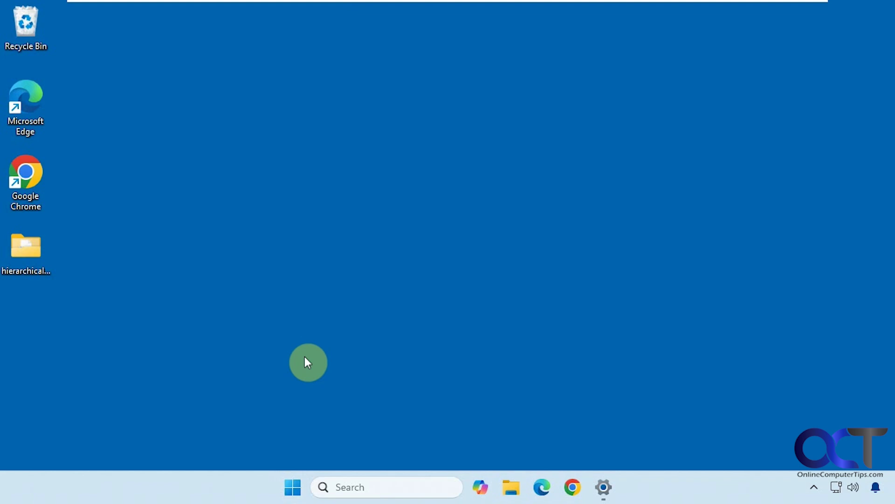
# Switch off recommended files, recent files and jump list items on the Start settings page.
pyautogui.click(603, 487)
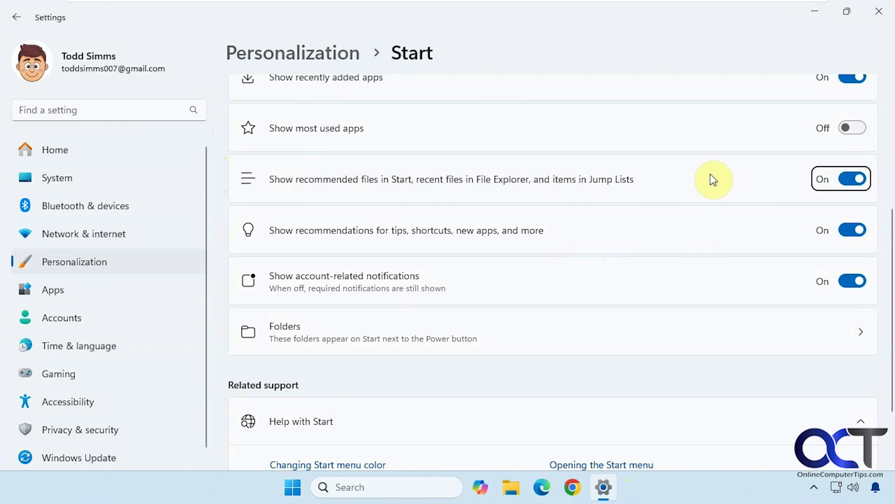
pyautogui.click(850, 178)
# Verify File Explorer's and Notepad's jump lists no longer show recent items.
pyautogui.click(815, 12)
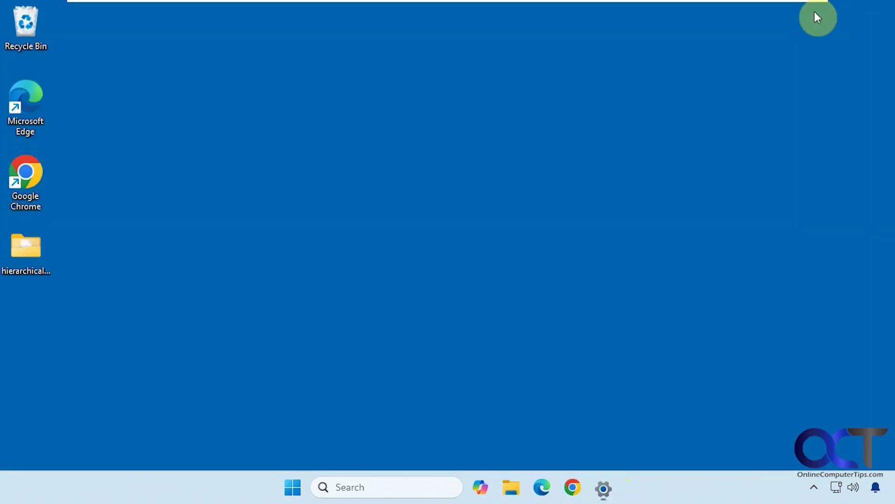
pyautogui.rightClick(513, 487)
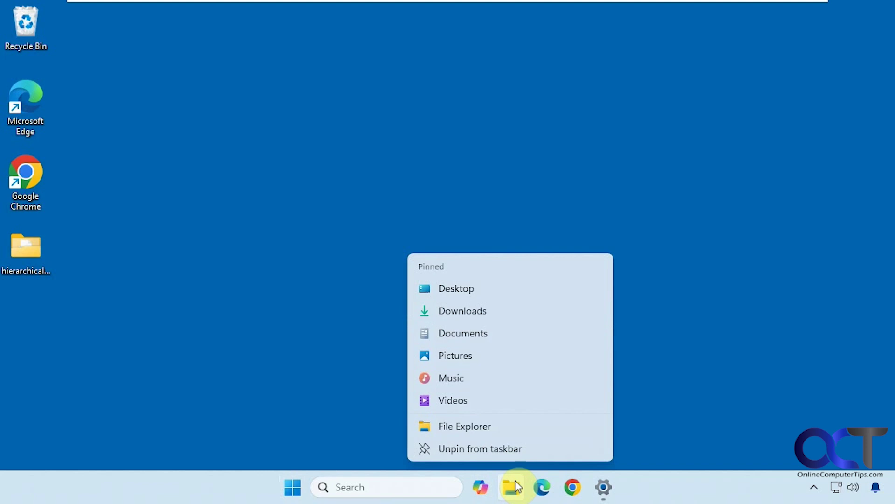
pyautogui.click(293, 488)
pyautogui.click(294, 488)
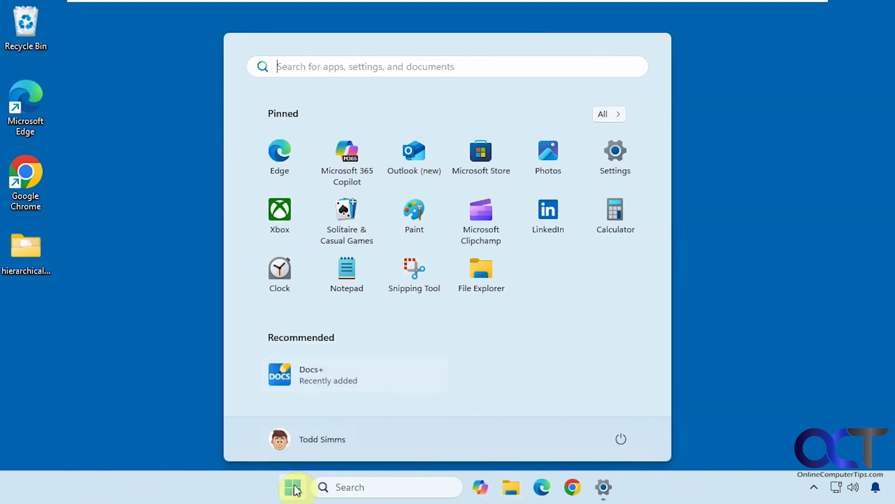
pyautogui.rightClick(344, 272)
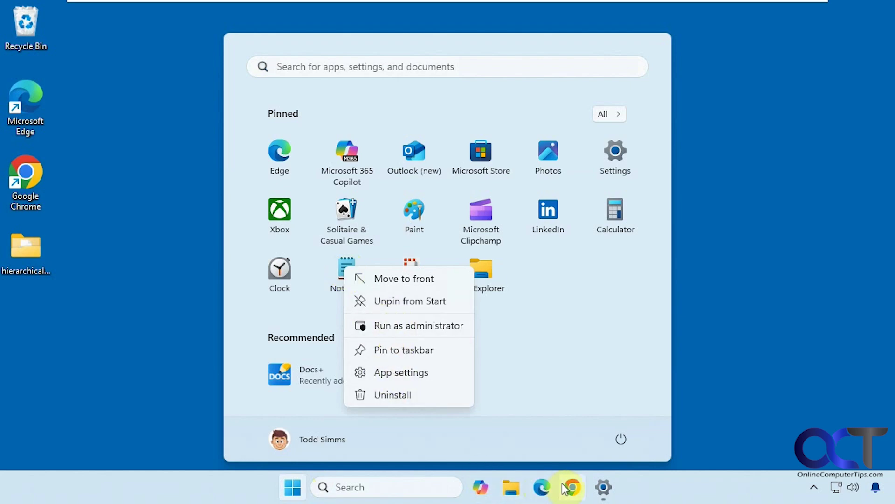
# Return to Start settings to turn recent files and jump list items back on.
pyautogui.click(603, 487)
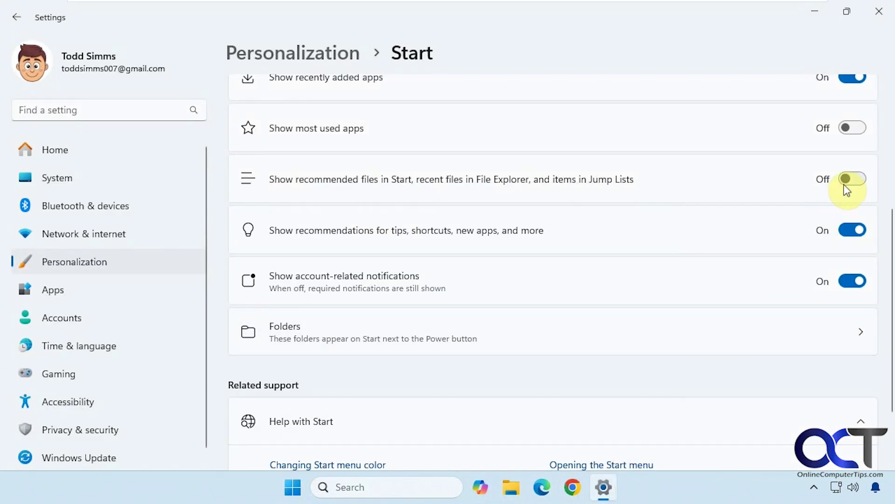
pyautogui.click(815, 11)
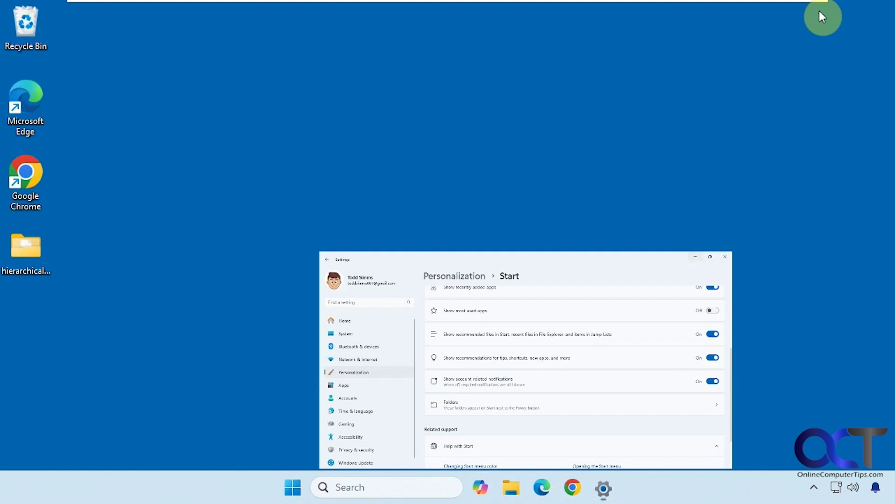
pyautogui.rightClick(517, 487)
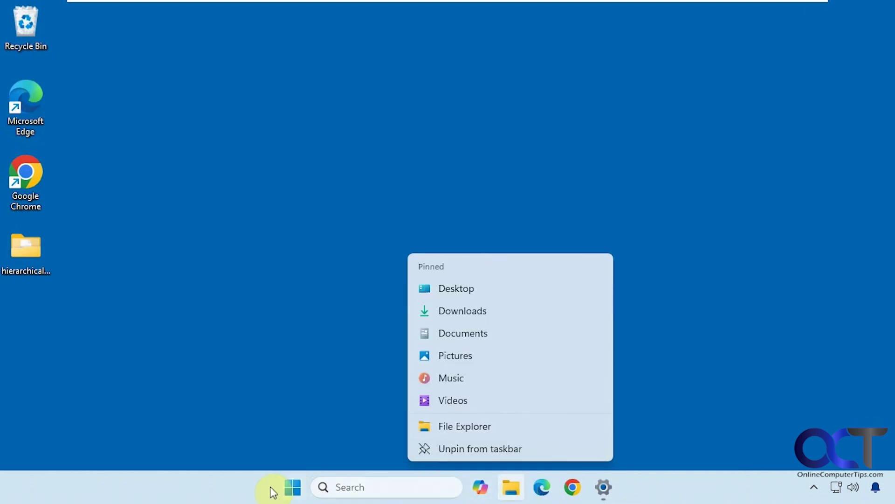
pyautogui.click(234, 487)
pyautogui.click(292, 488)
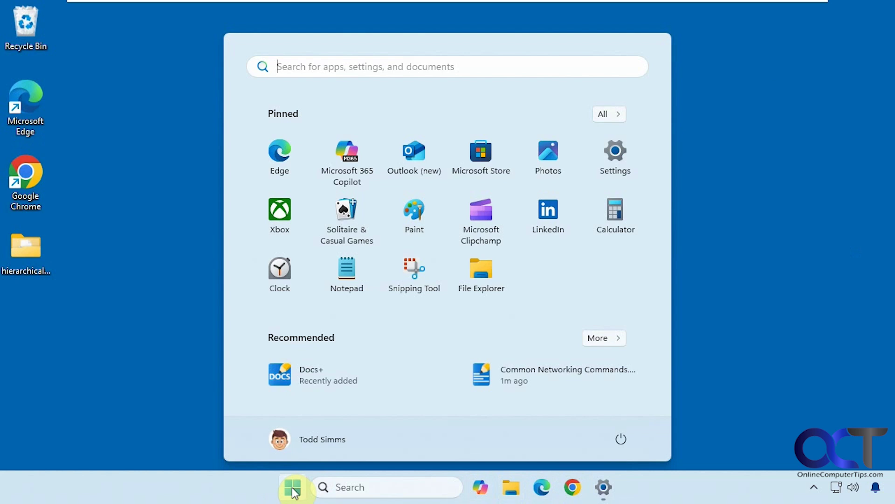
pyautogui.rightClick(358, 283)
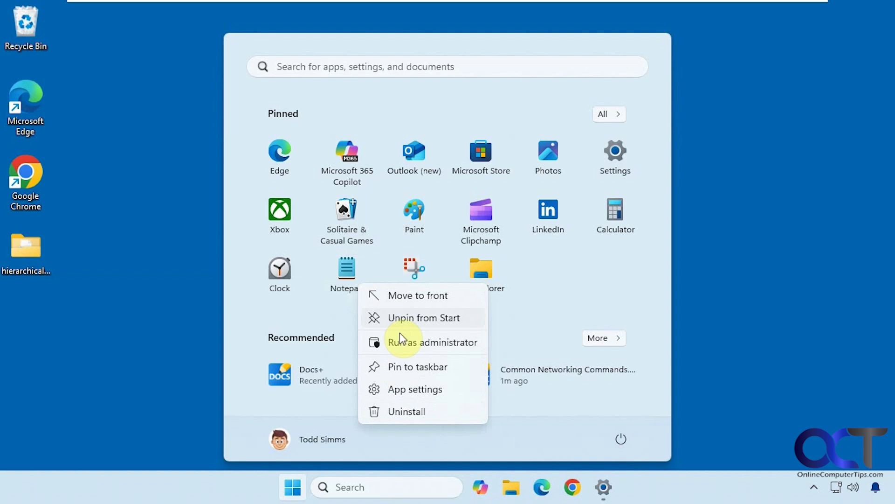
pyautogui.click(191, 348)
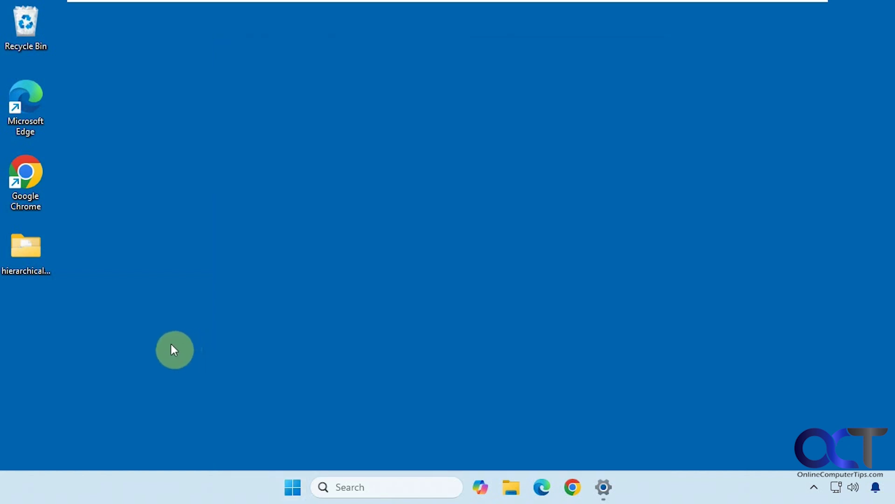